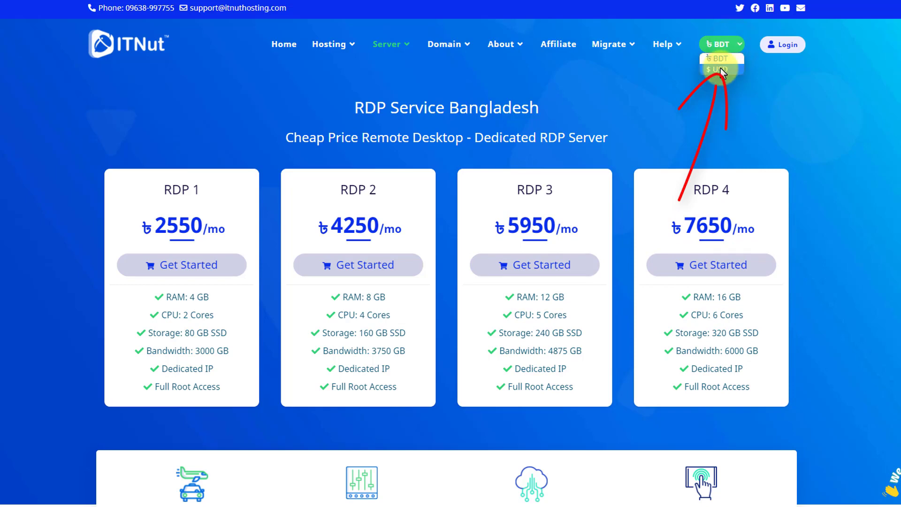
click(718, 69)
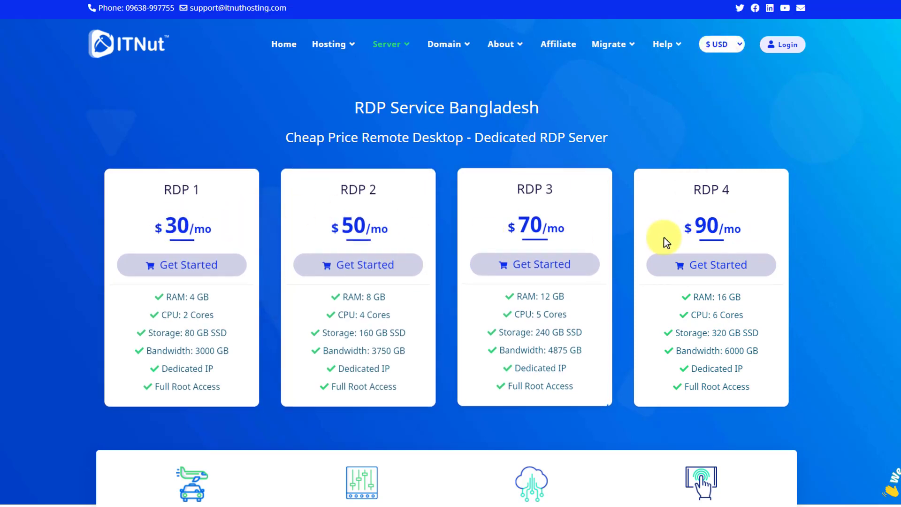
click(720, 44)
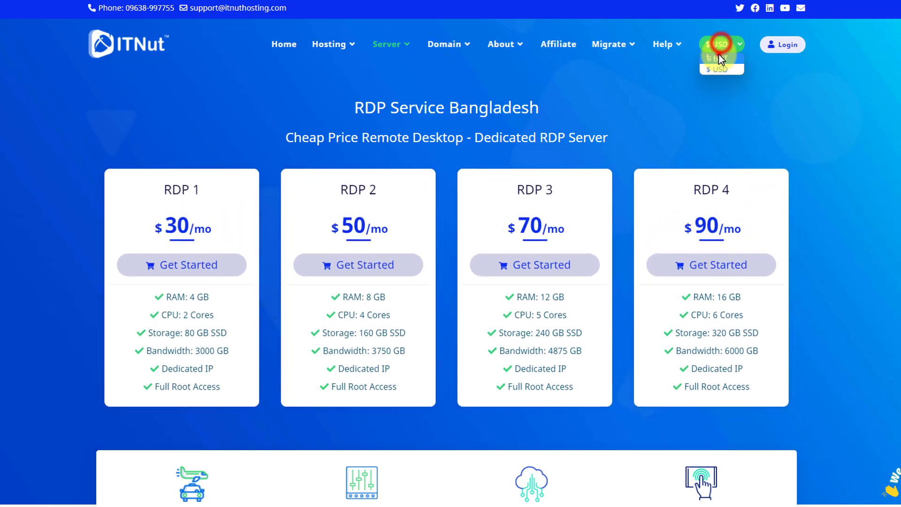
click(719, 56)
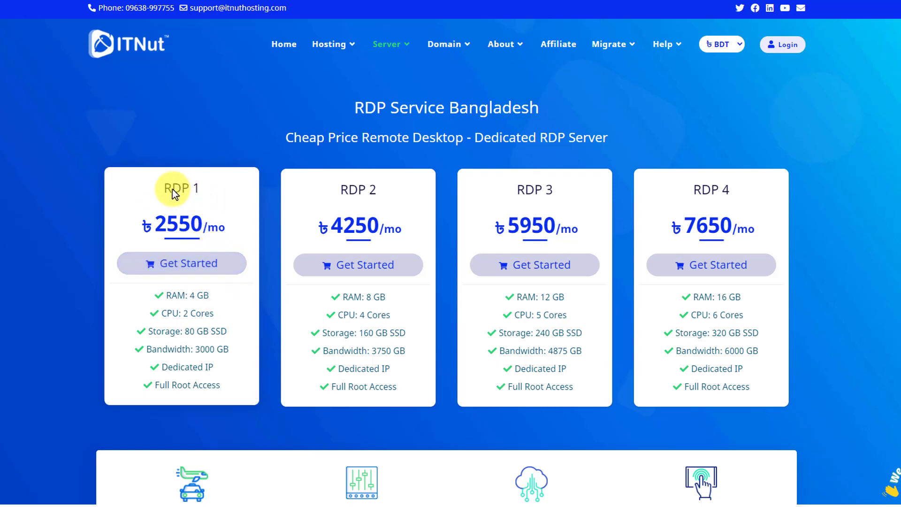
Step: Start the RDP 1 order and review its Monthly billing and windows-server-2019 options at ৳2550.00 BDT
click(173, 273)
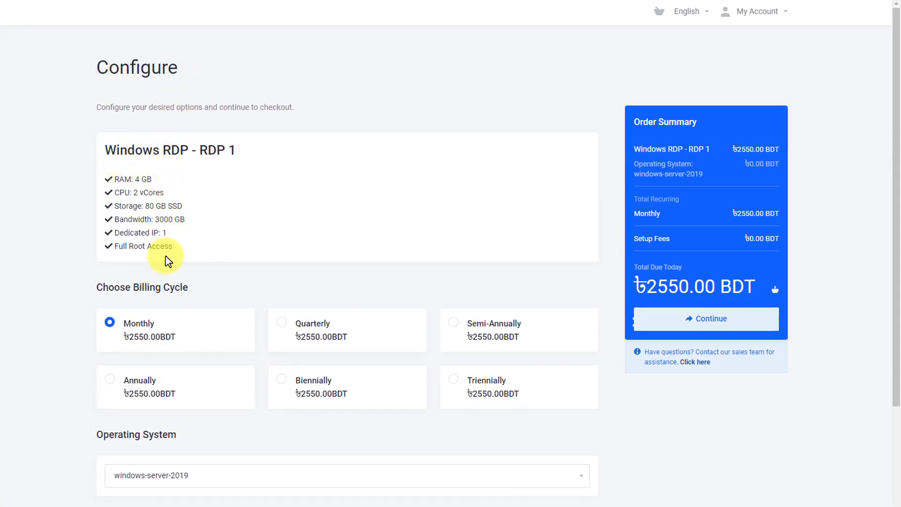
scroll(168, 261, down, 2)
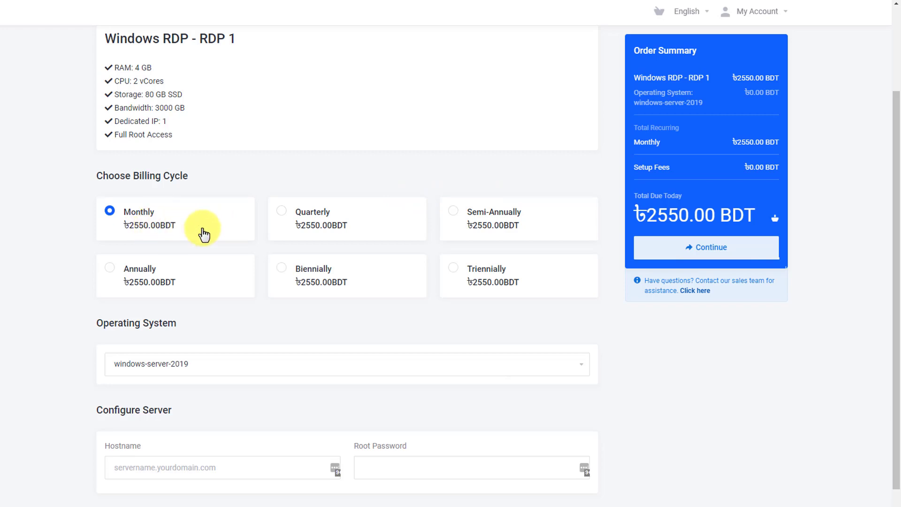
scroll(197, 233, up, 1)
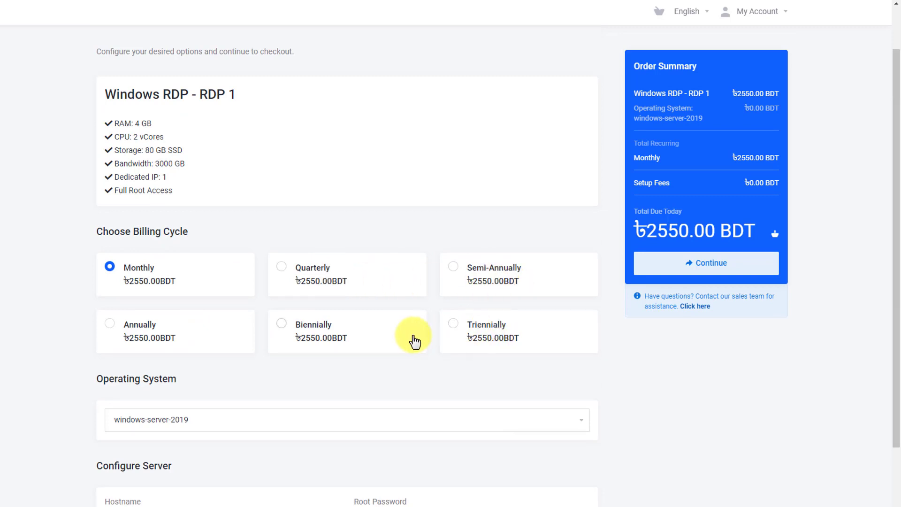
scroll(414, 339, down, 2)
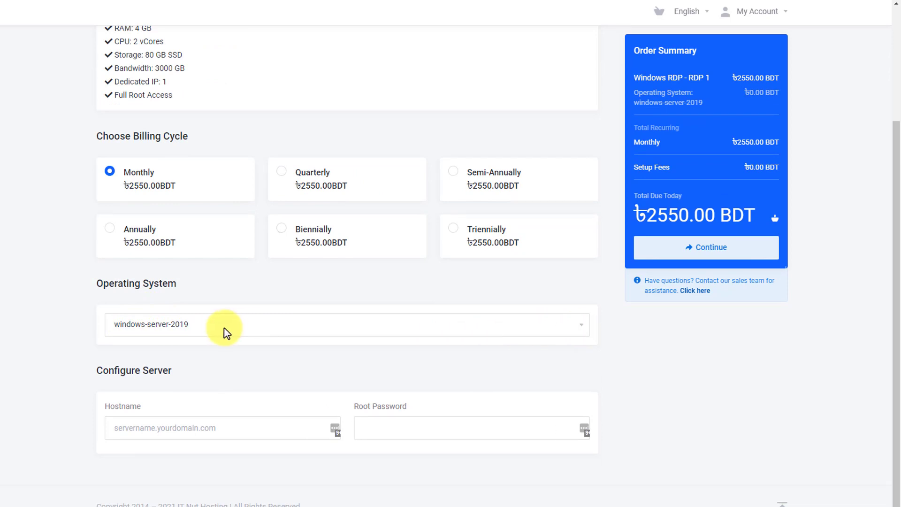
Step: Enter the server hostname on the customer's domain, paste the root password, and continue to checkout
click(145, 430)
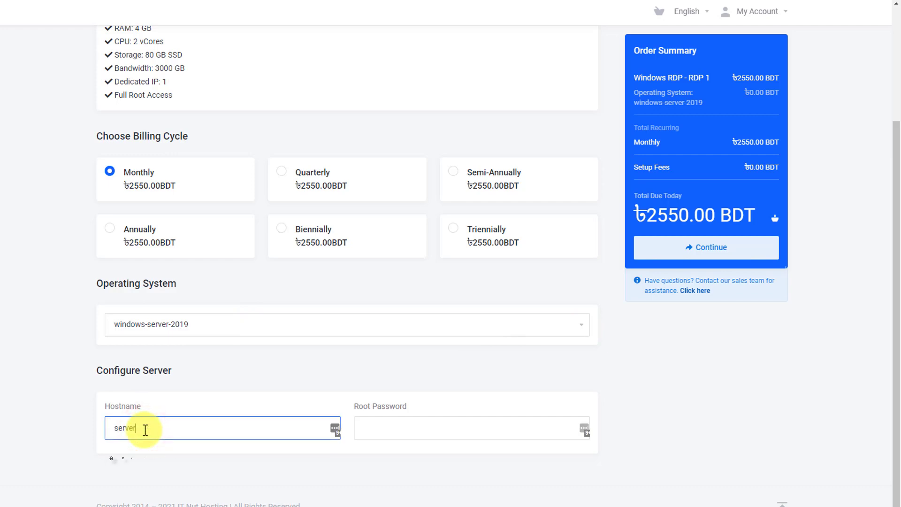
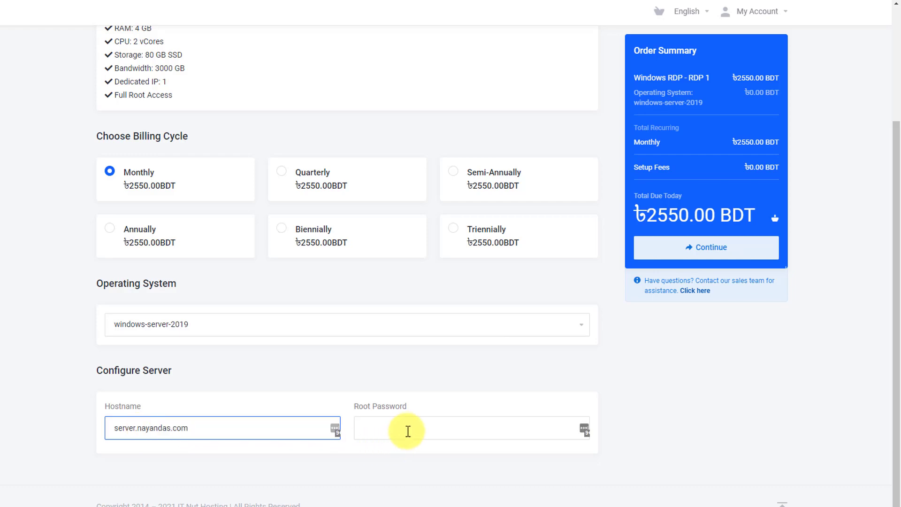
click(409, 427)
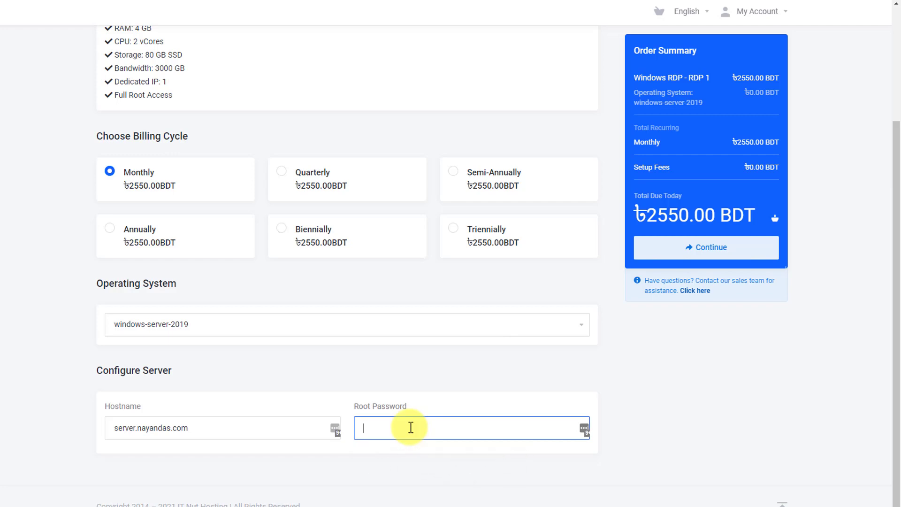
key(ctrl+v)
click(711, 248)
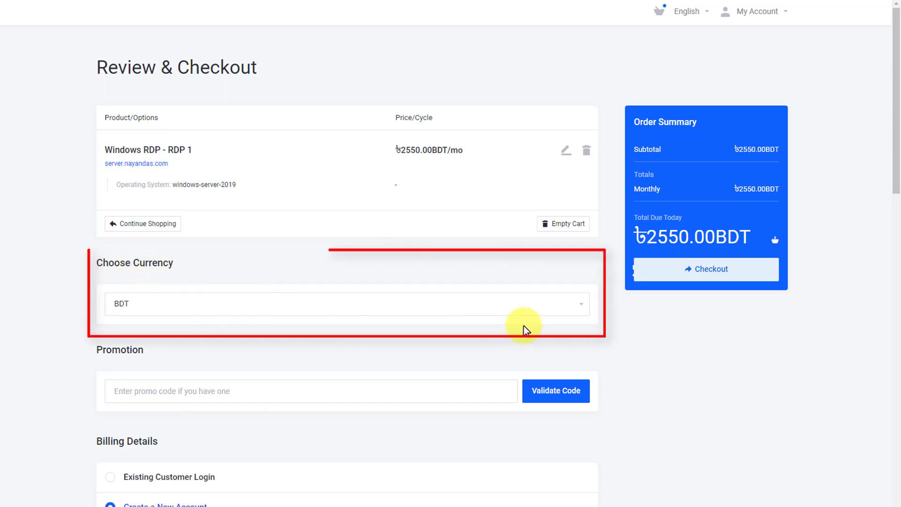
Step: Keep BDT as the order currency, scroll to the payment section and attempt Checkout
click(578, 311)
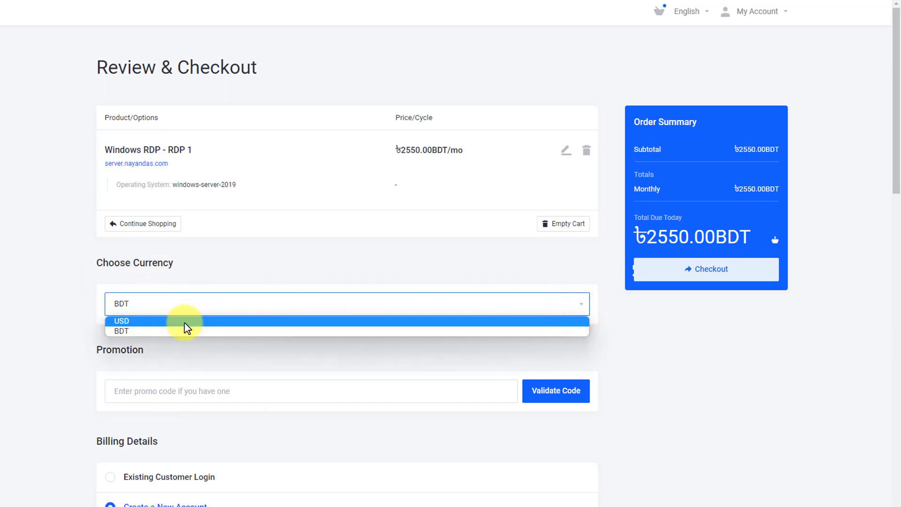
click(157, 332)
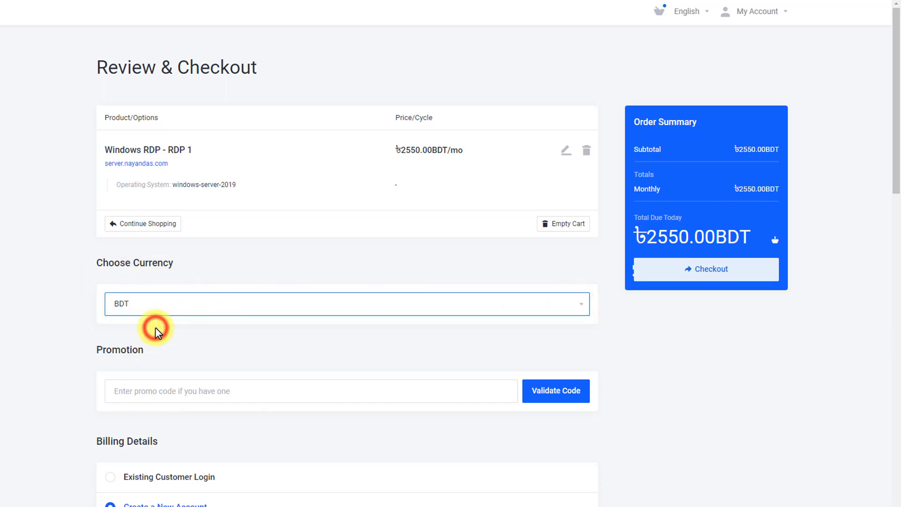
scroll(174, 171, down, 5)
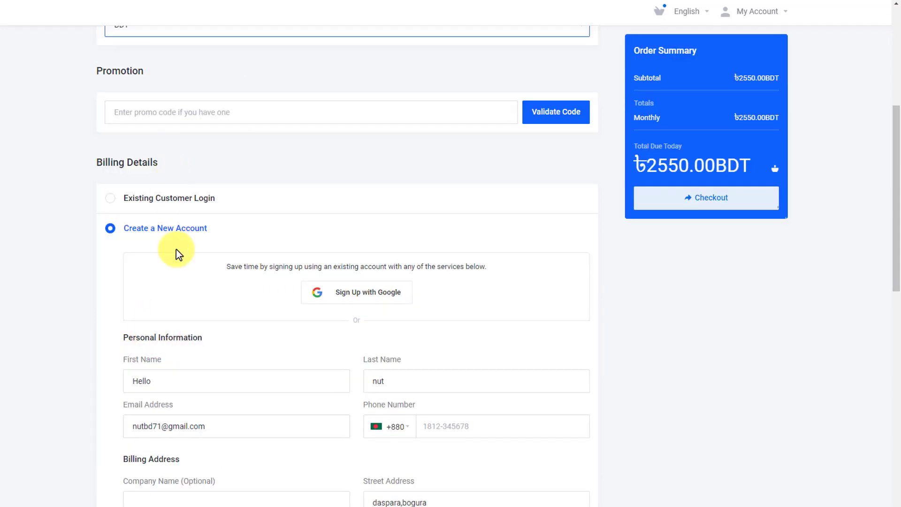
scroll(177, 253, down, 1)
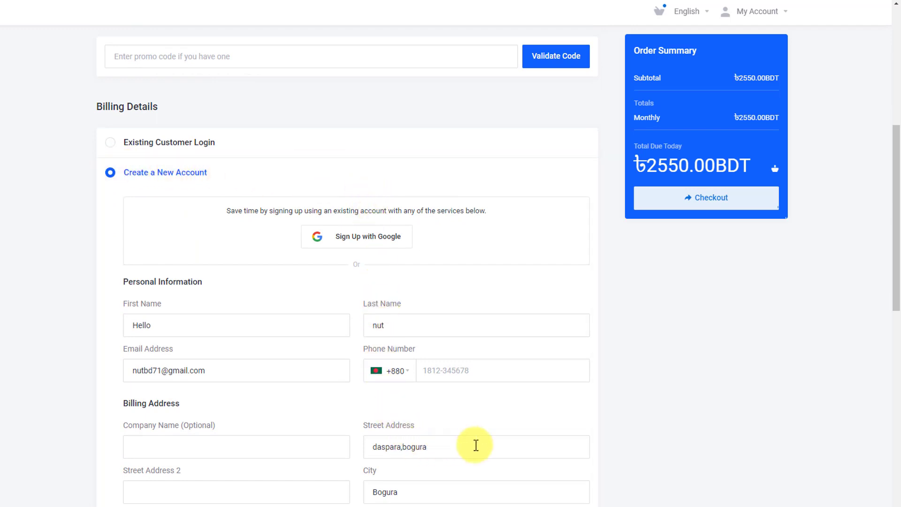
scroll(505, 446, down, 9)
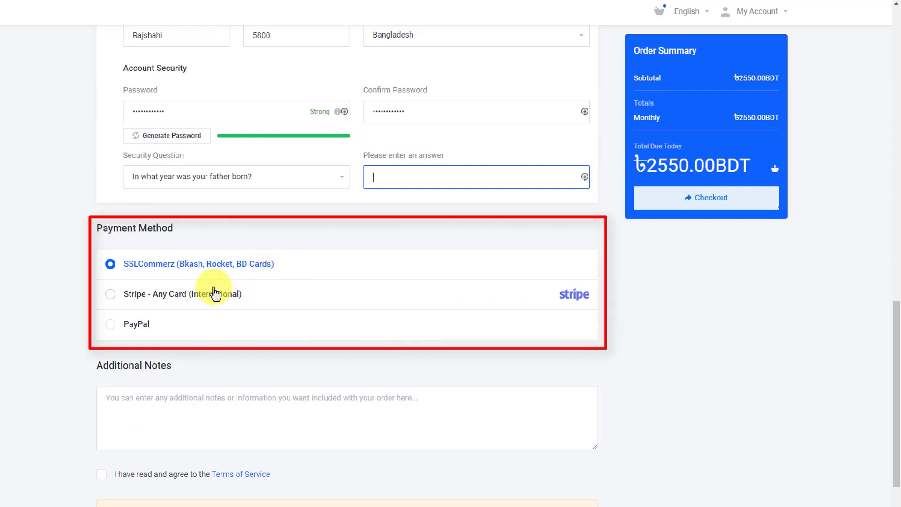
scroll(207, 331, down, 1)
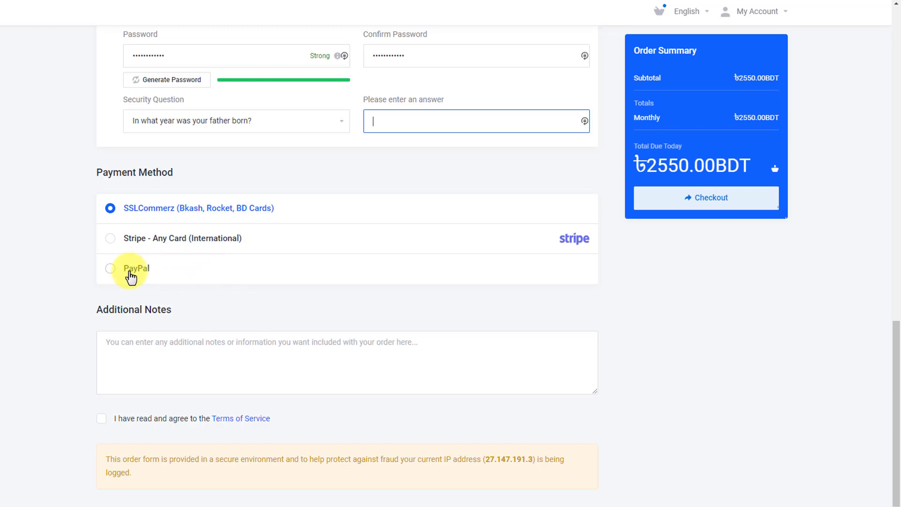
scroll(114, 396, down, 1)
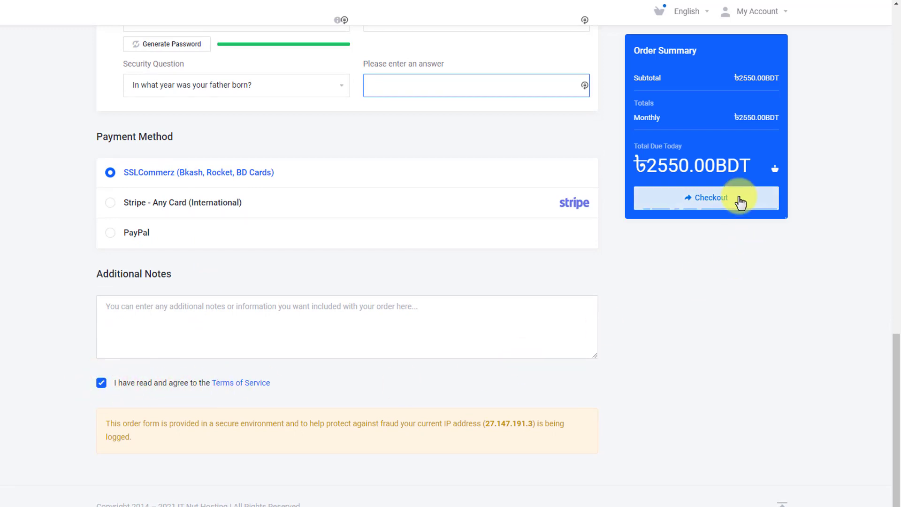
click(713, 202)
scroll(358, 288, down, 2)
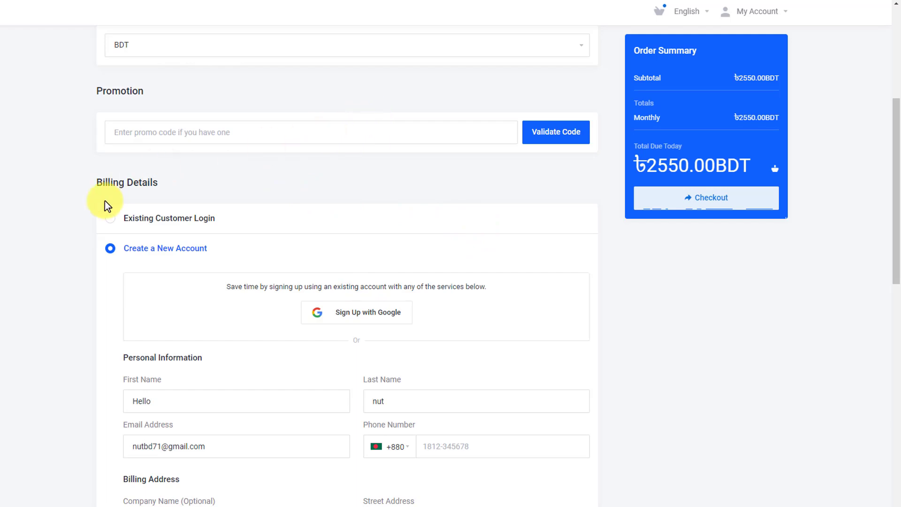
Step: Log in as an existing customer with the pasted account e-mail, then accept the Terms of Service
click(120, 220)
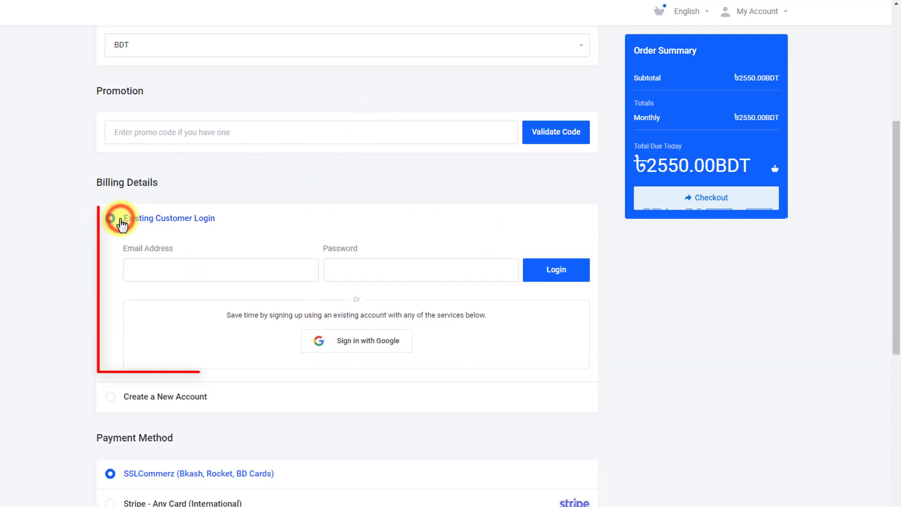
click(195, 269)
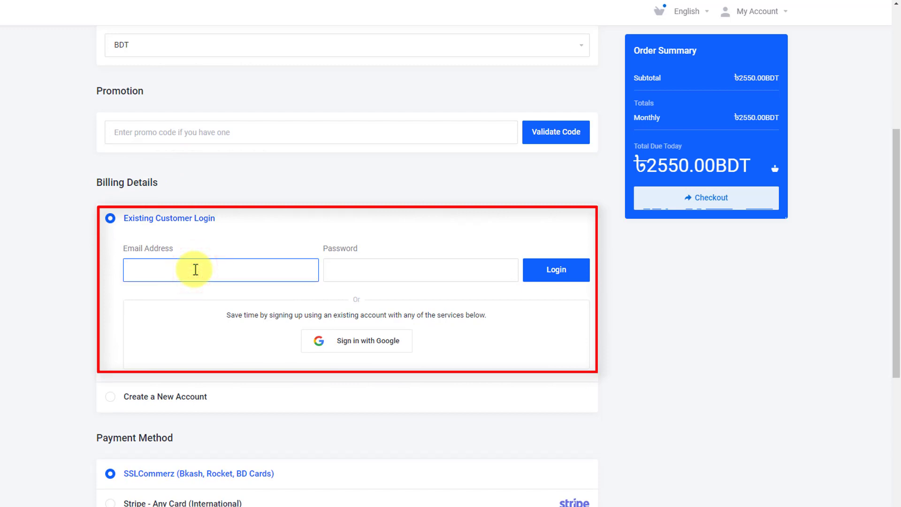
key(ctrl+v)
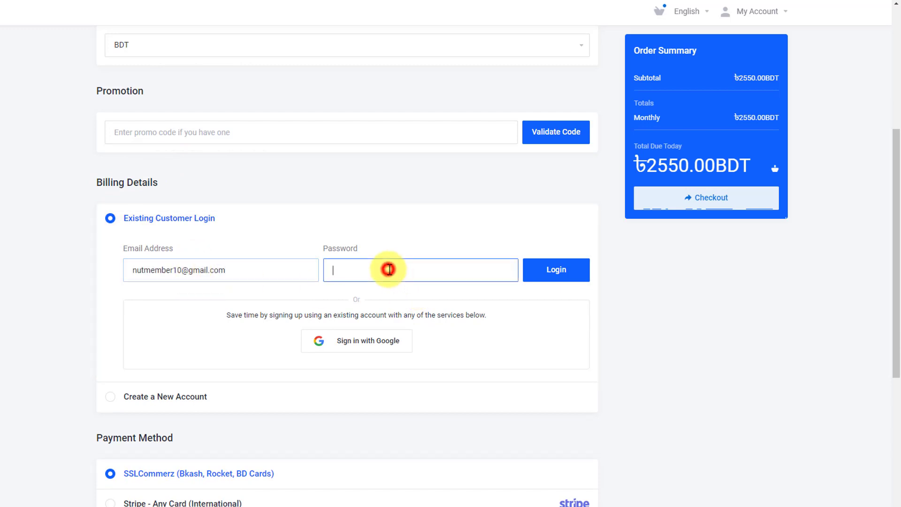
click(388, 270)
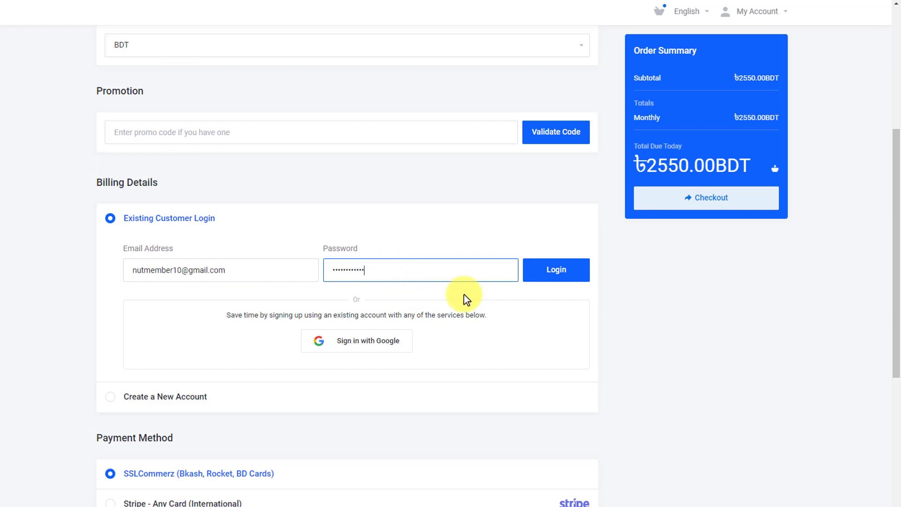
click(561, 275)
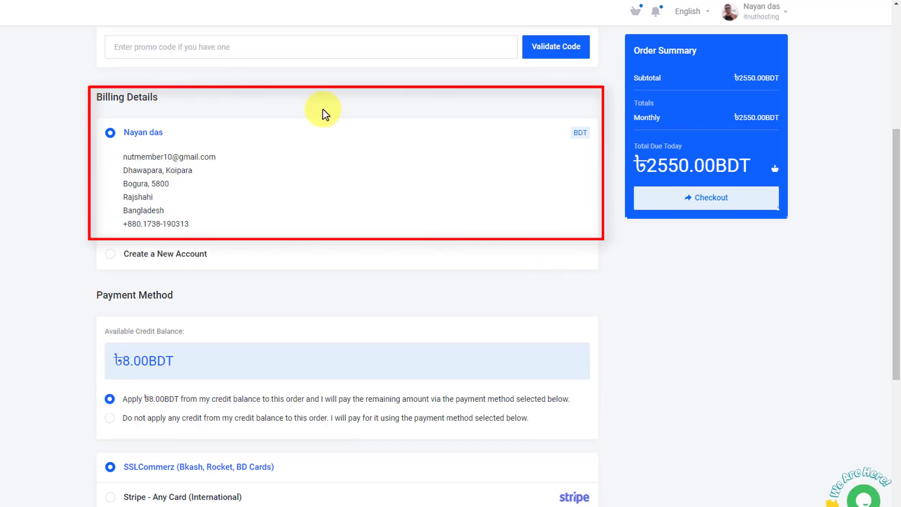
scroll(556, 239, down, 5)
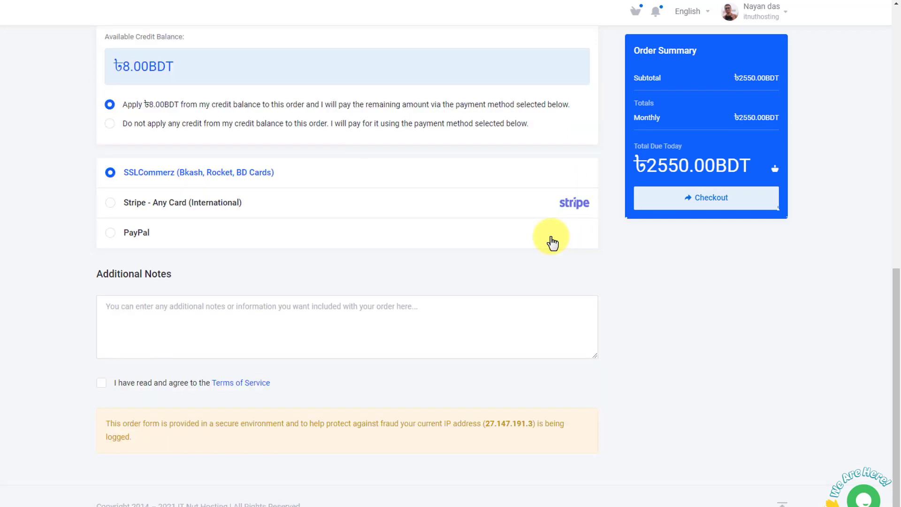
click(104, 384)
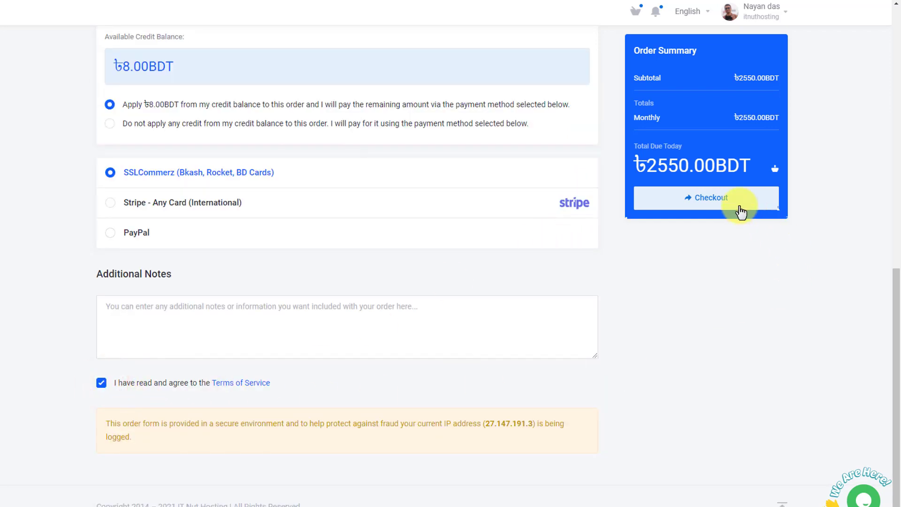
Step: Proceed to SSLCommerz, browse the Cards, Mobile Banking and Net Banking options, and choose bKash
click(739, 204)
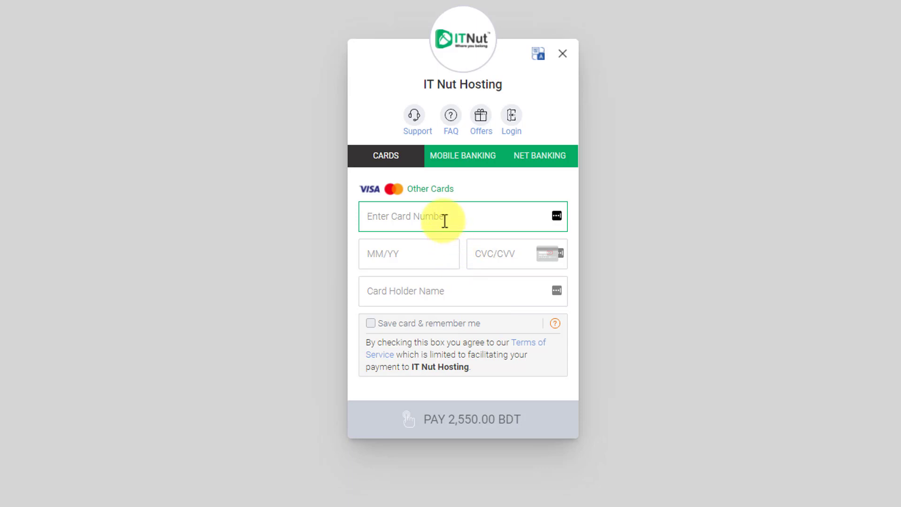
click(433, 190)
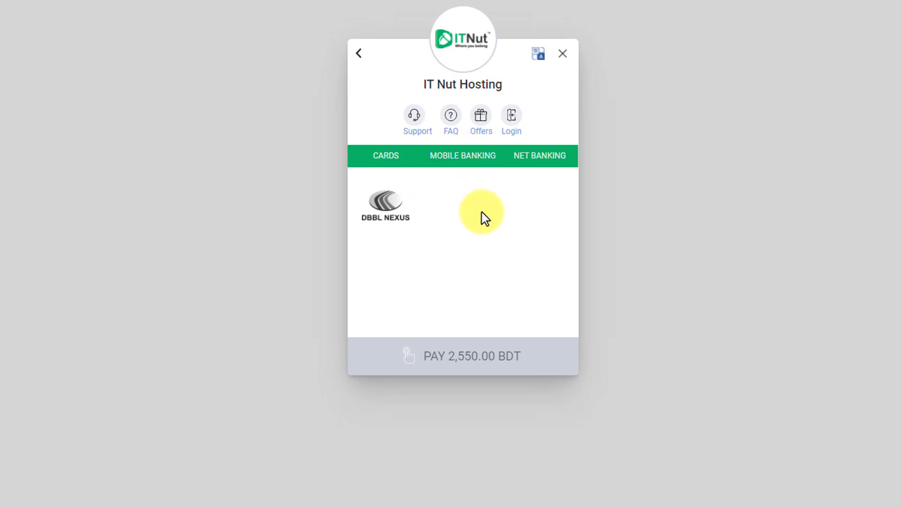
click(460, 159)
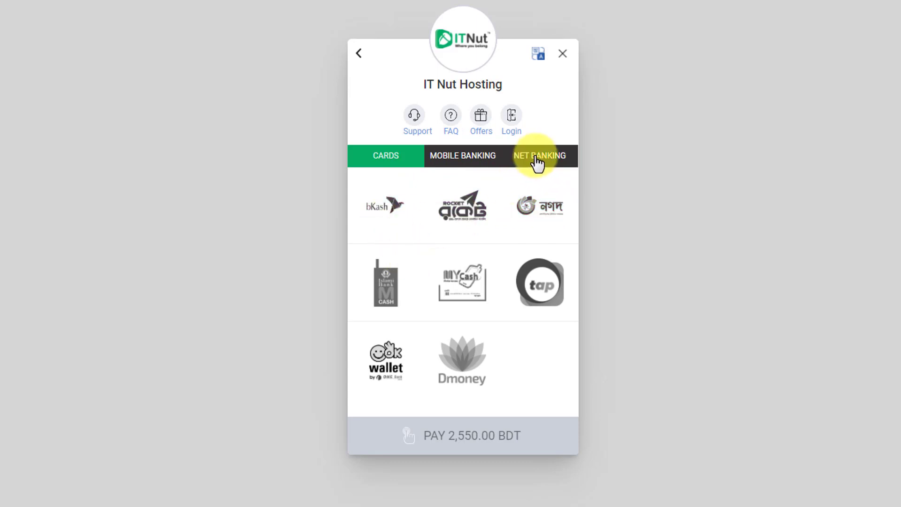
click(552, 161)
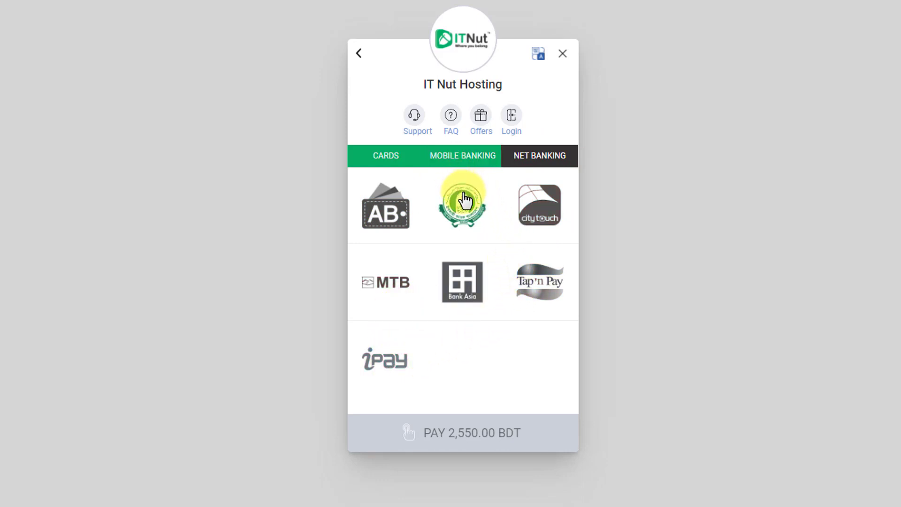
click(459, 162)
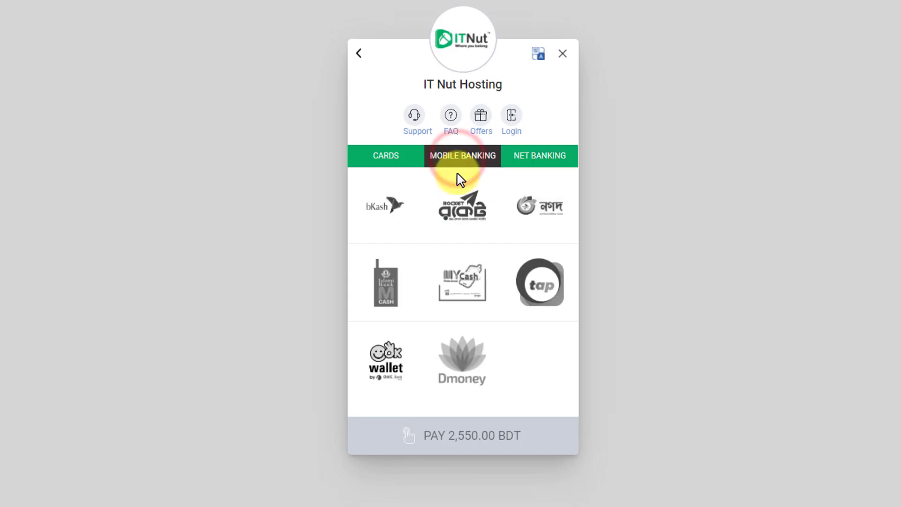
click(379, 196)
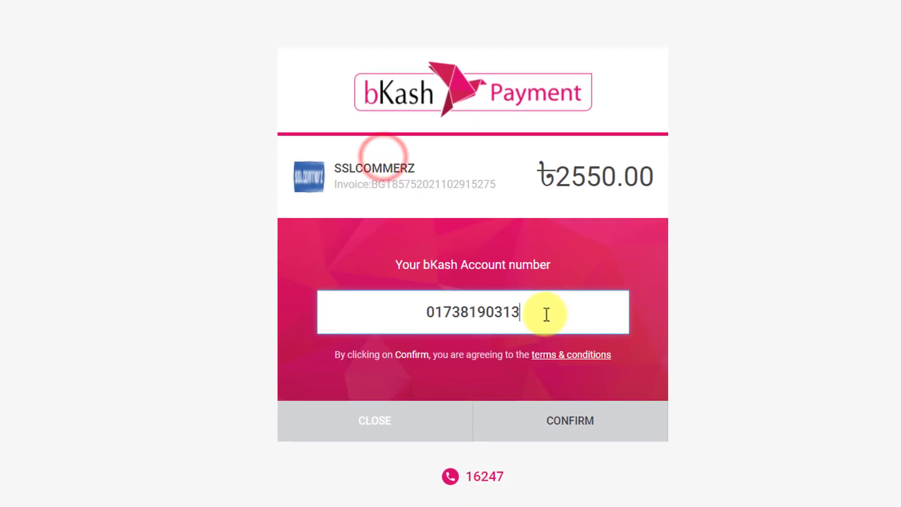
Step: Confirm the bKash account number, submit the pasted verification code, and confirm the PIN to pay 2550.00
drag(545, 313, 422, 316)
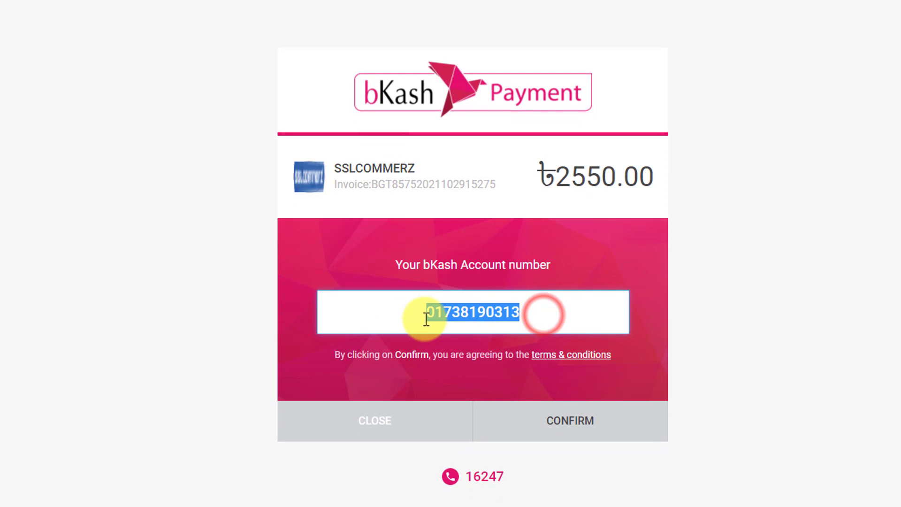
click(566, 315)
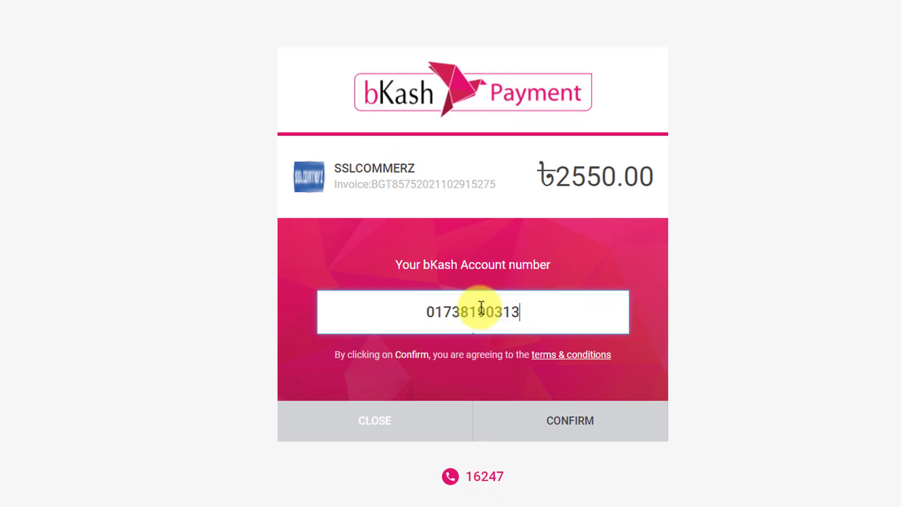
click(575, 425)
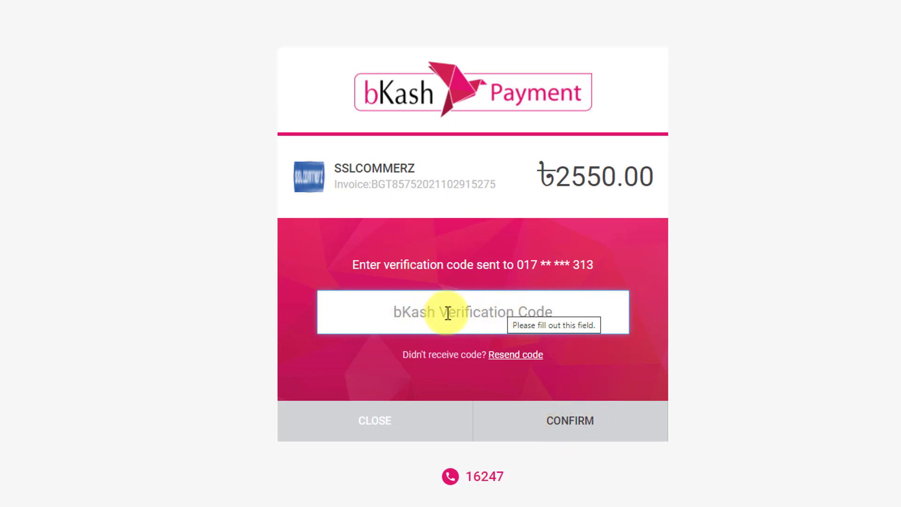
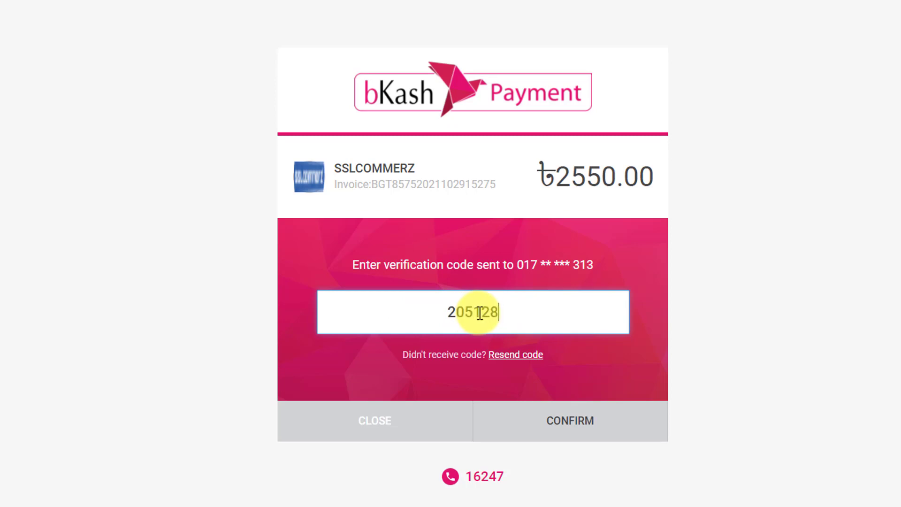
click(571, 423)
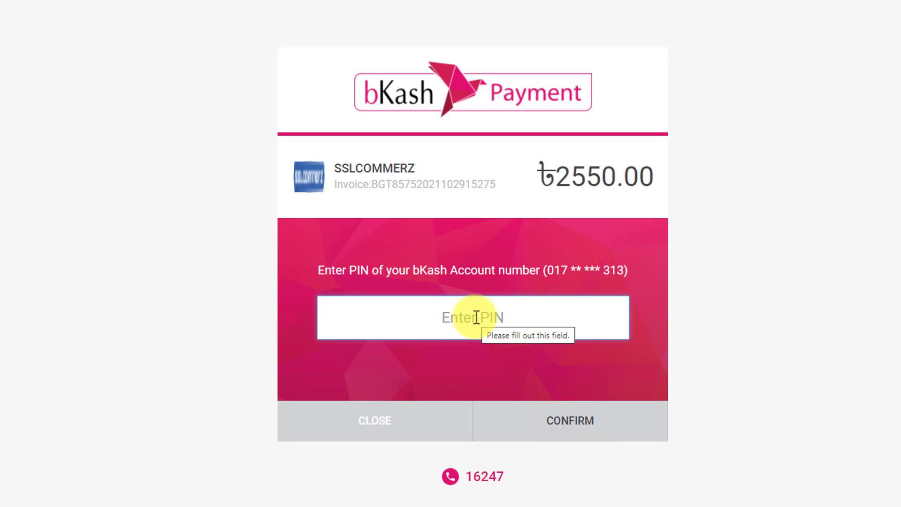
click(564, 436)
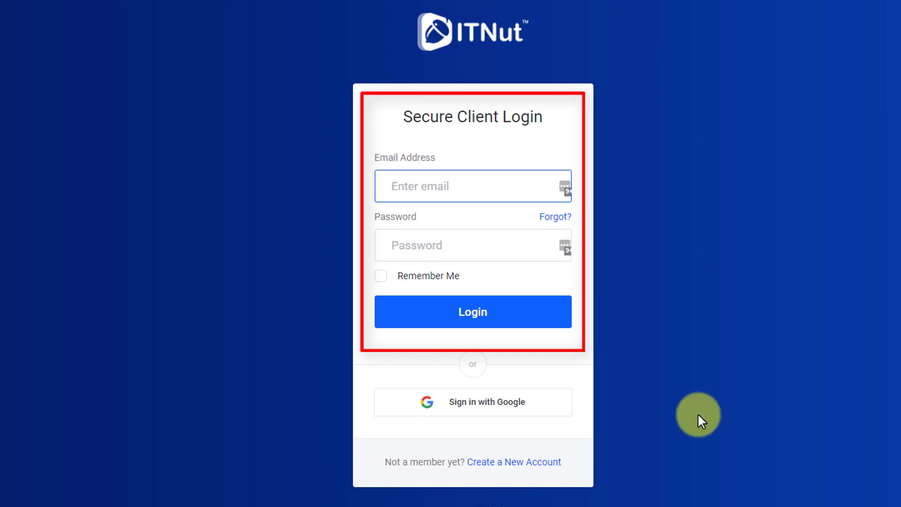
Step: Start filling the Secure Client Login form, moving between the email and password fields
click(419, 187)
click(416, 245)
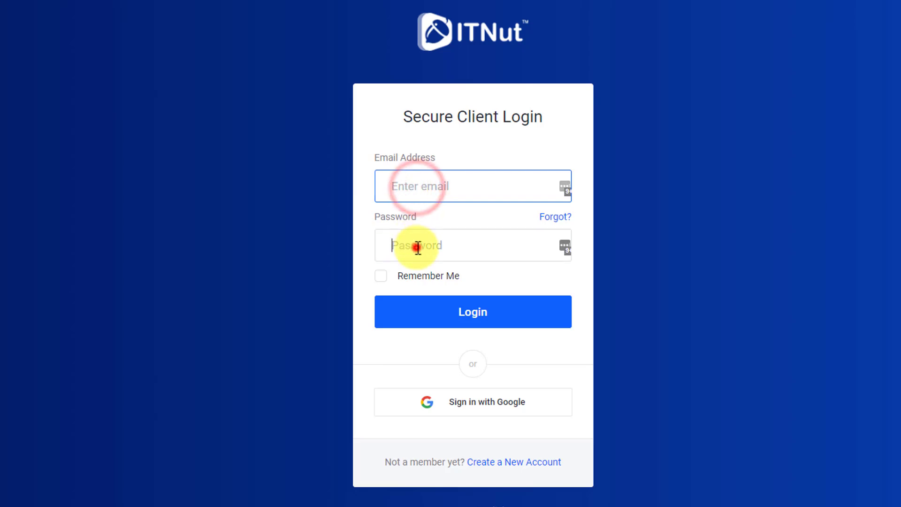
click(427, 183)
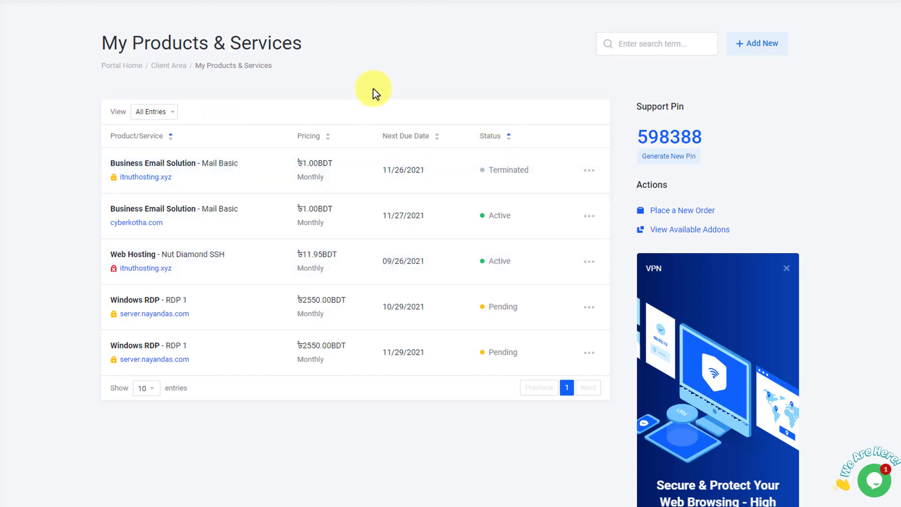
Step: Open a new browser tab to reach the Gmail inbox
key(ctrl+t)
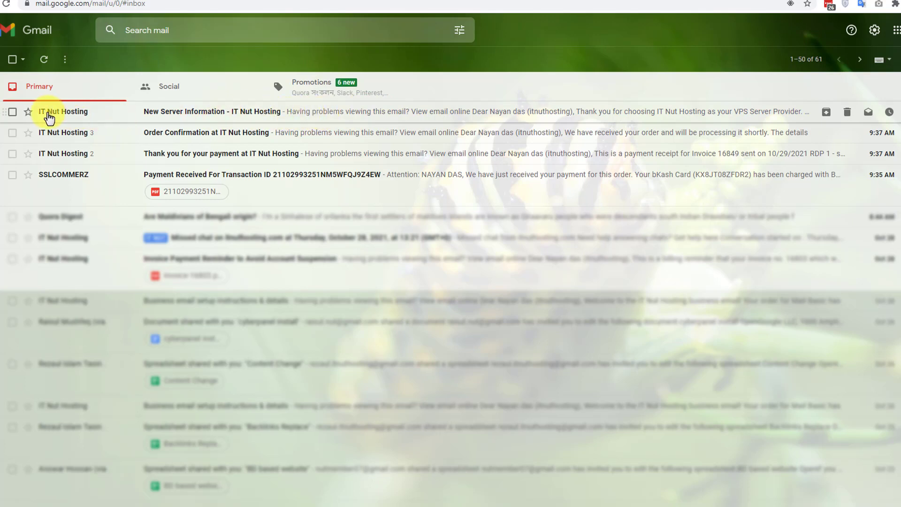
Step: Read the server details in the New Server Information email, then return to the IT Nut Hosting homepage
click(291, 114)
scroll(488, 301, down, 5)
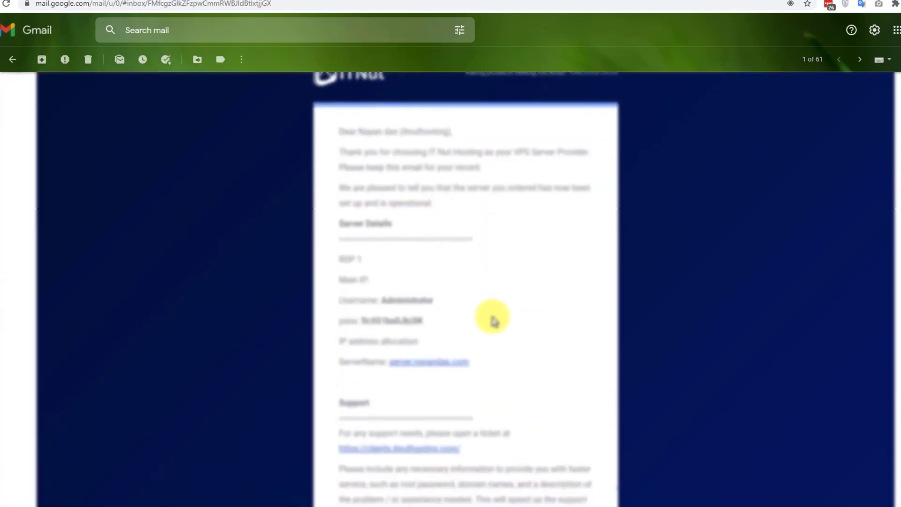
scroll(493, 319, down, 1)
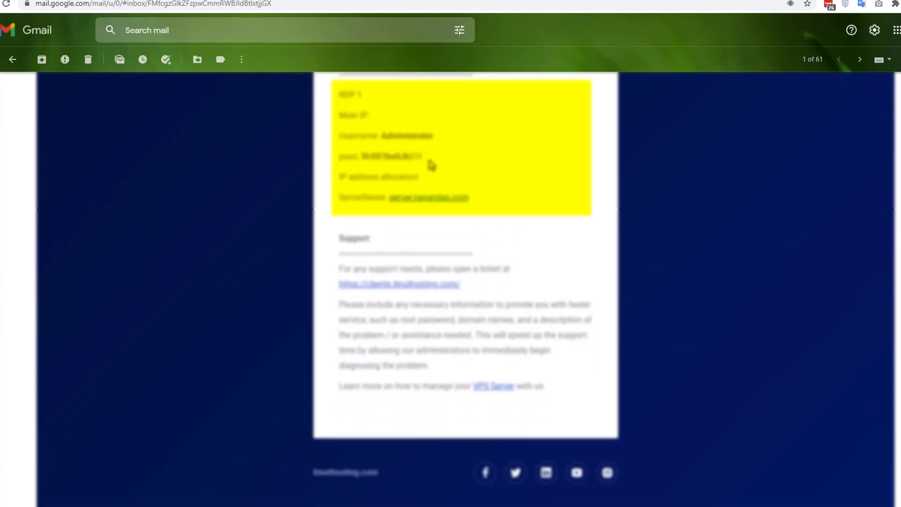
scroll(477, 346, down, 1)
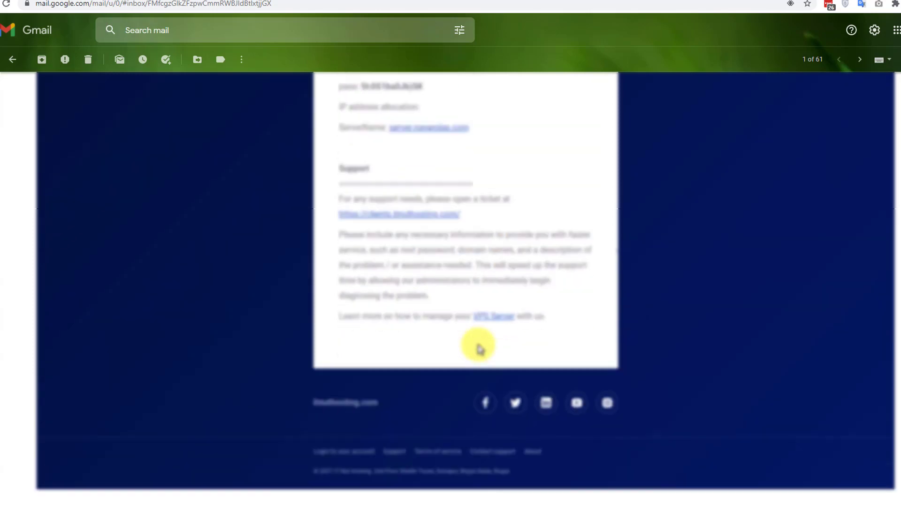
scroll(479, 275, up, 8)
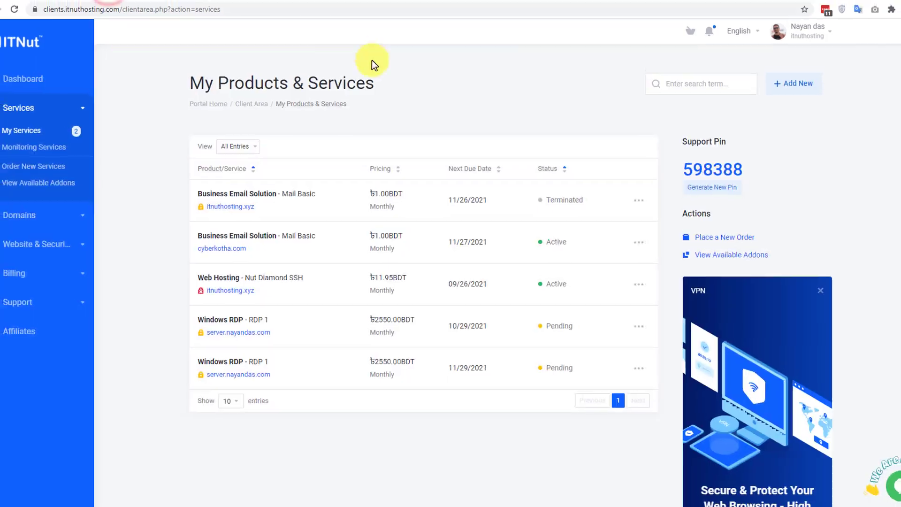
click(306, 12)
click(232, 15)
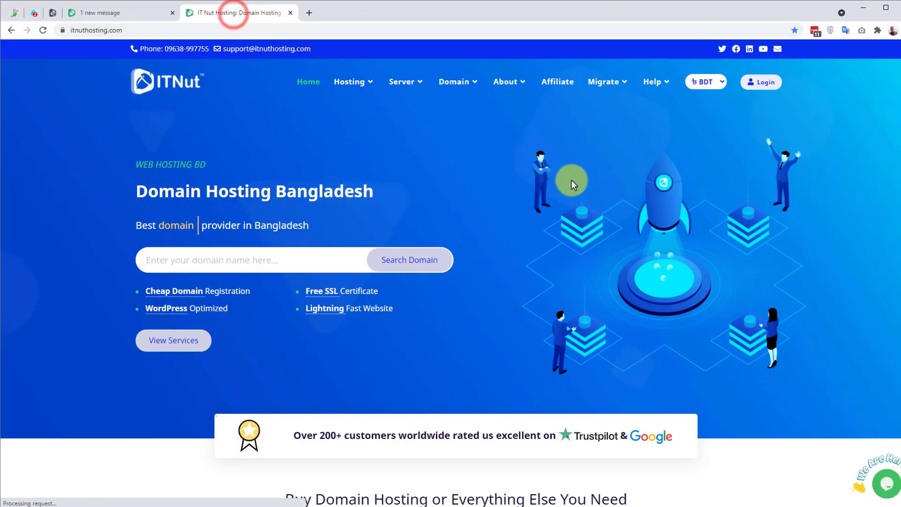